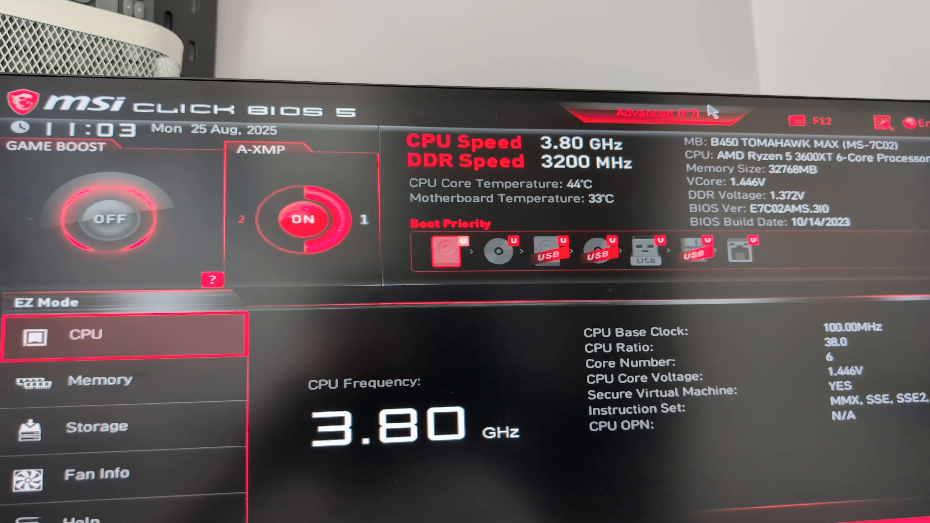
Switch the BIOS to Advanced mode and open OC > Advanced CPU Configuration to reach SVM Mode.
left_click(708, 108)
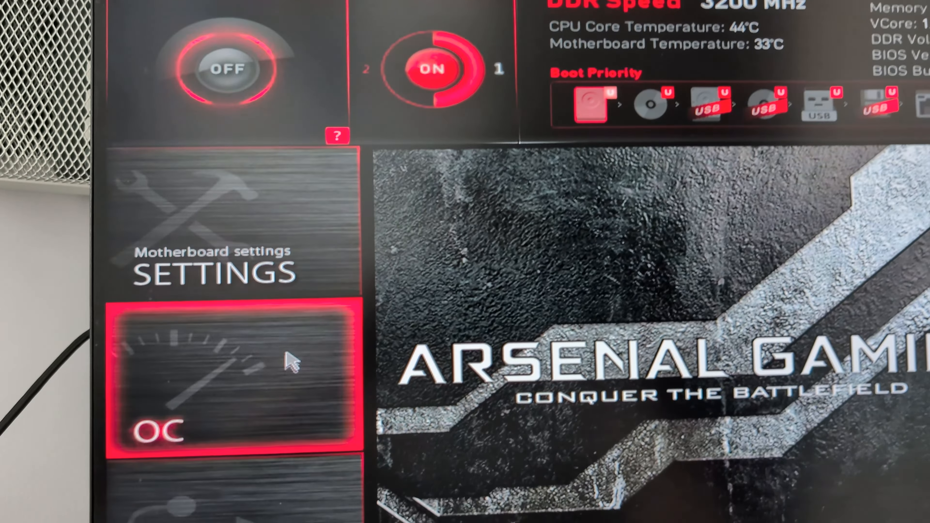
left_click(256, 403)
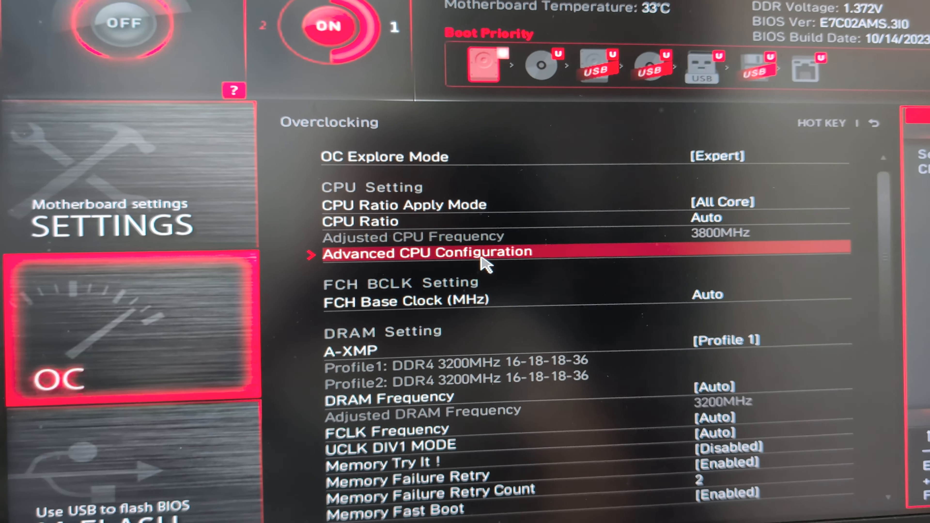
left_click(483, 260)
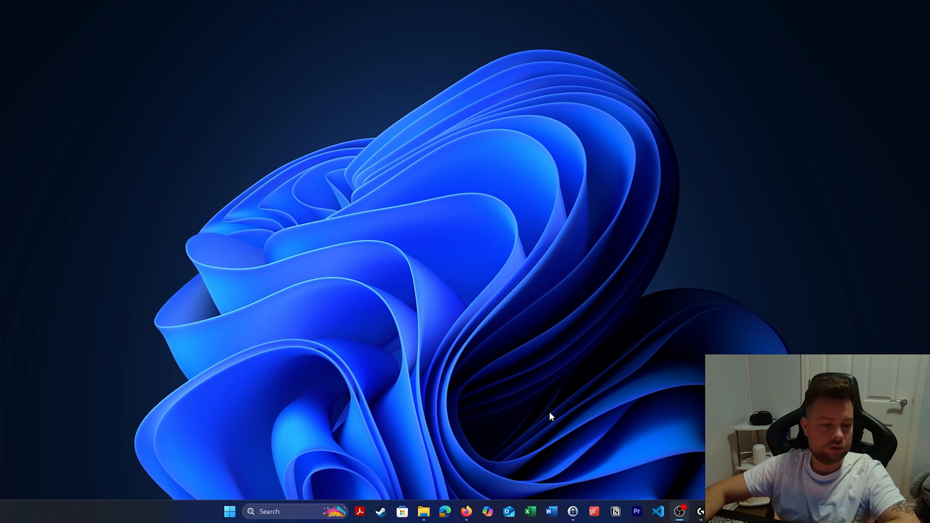
Download the VirtualBox 7.2.0 installer for Windows hosts from virtualbox.org.
left_click(466, 511)
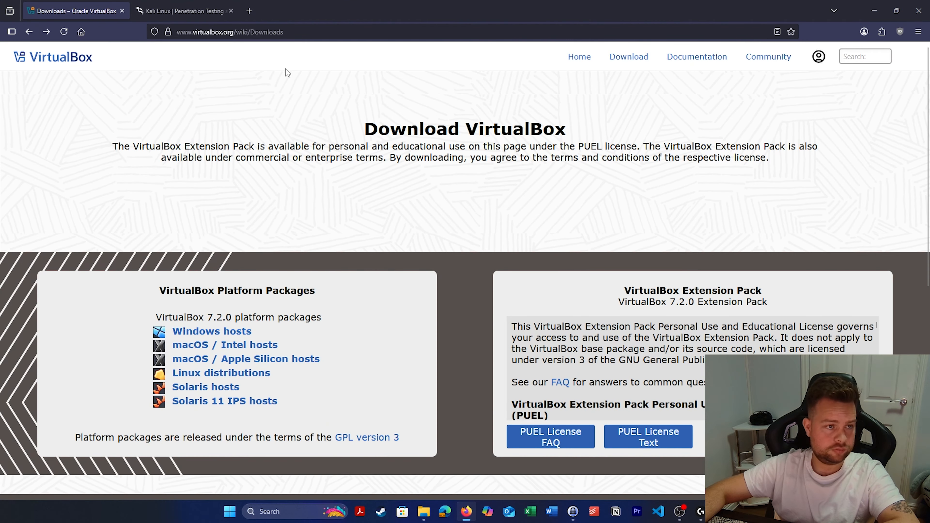
left_click(224, 332)
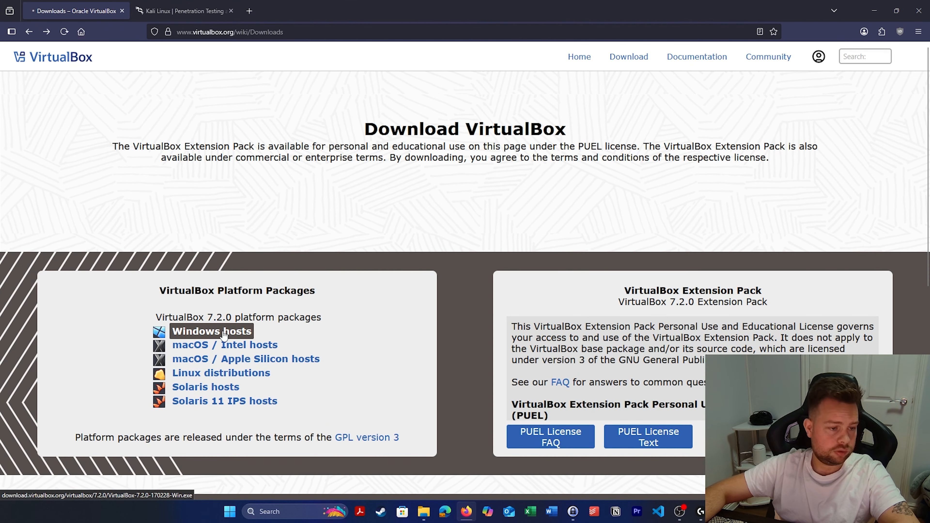
left_click(709, 183)
Download the recommended kali-linux-2025.2-installer-amd64.iso from kali.org's Installer Images.
left_click(183, 11)
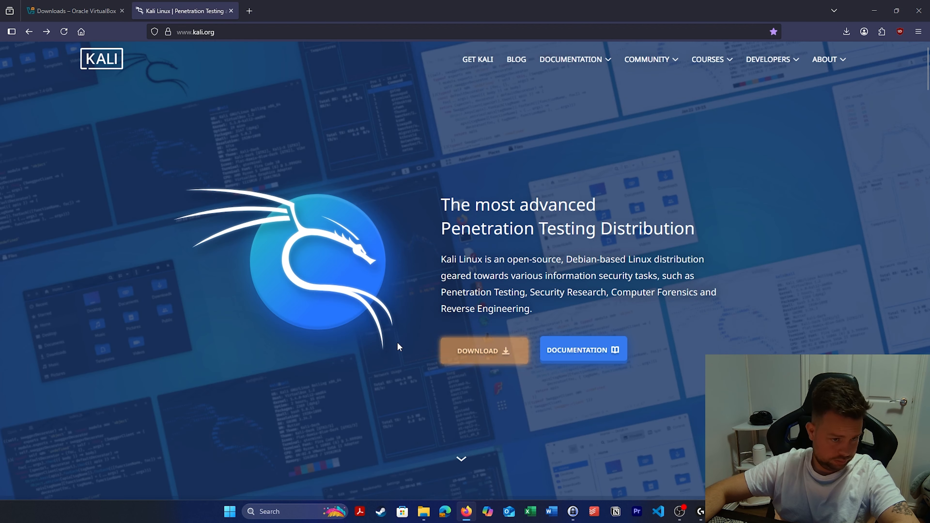
left_click(472, 350)
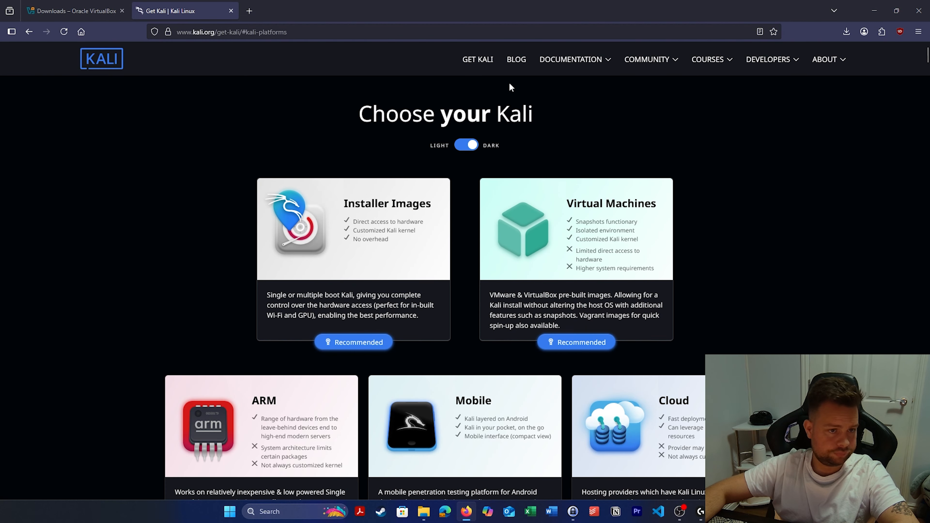
left_click(362, 227)
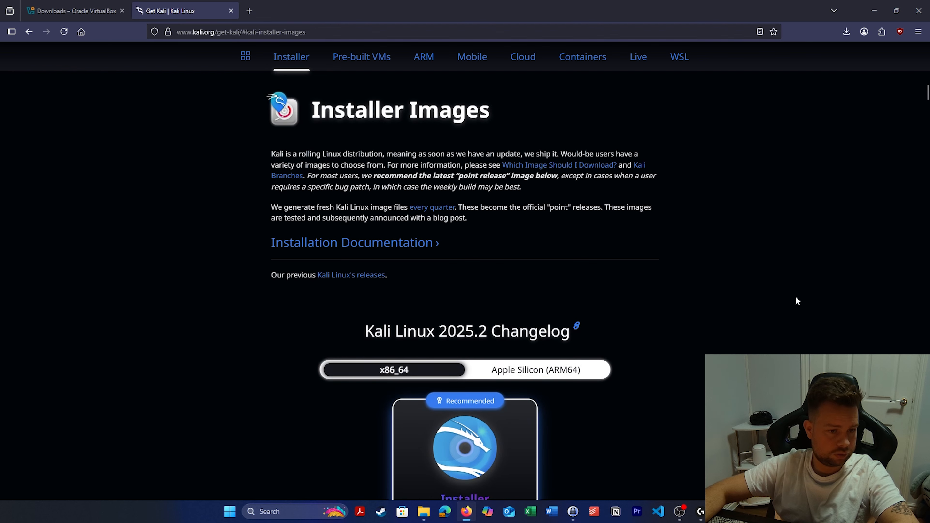
scroll(761, 285, "down", 6)
scroll(552, 228, "up", 4)
scroll(502, 372, "down", 2)
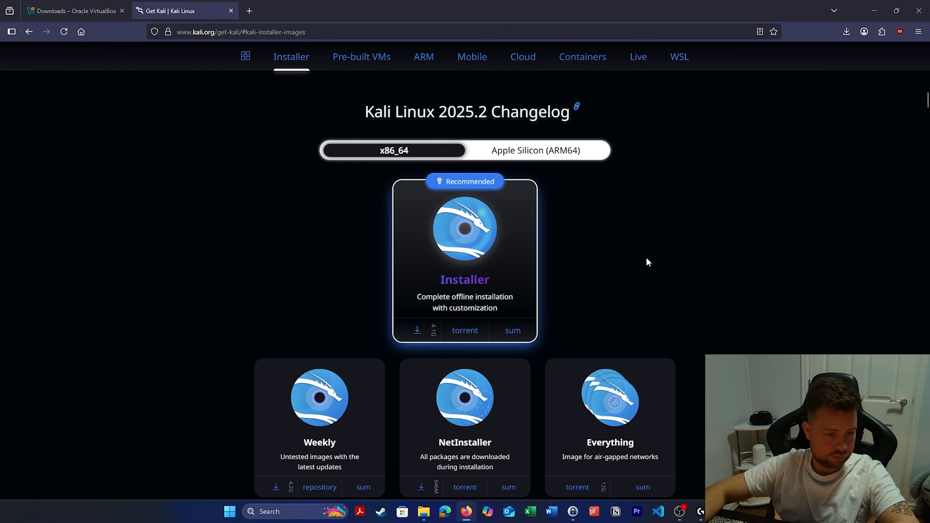
scroll(646, 261, "down", 1)
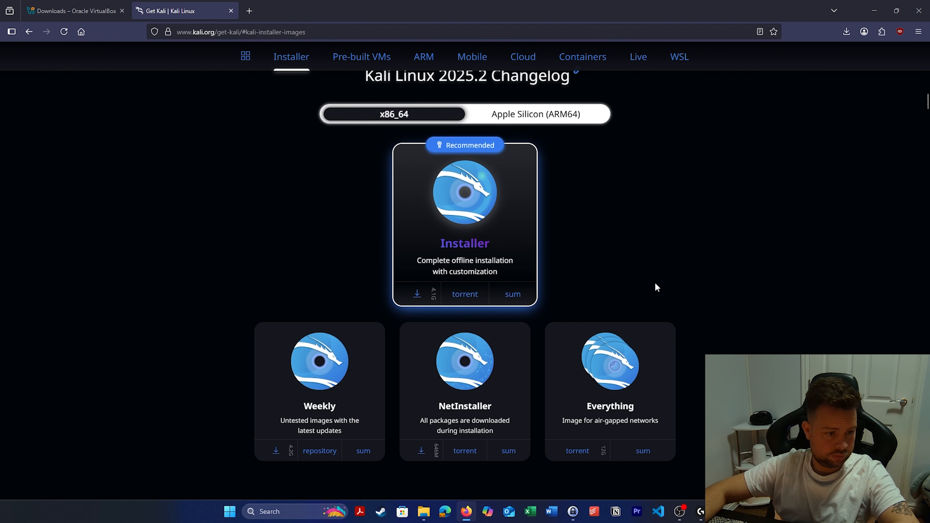
left_click(417, 292)
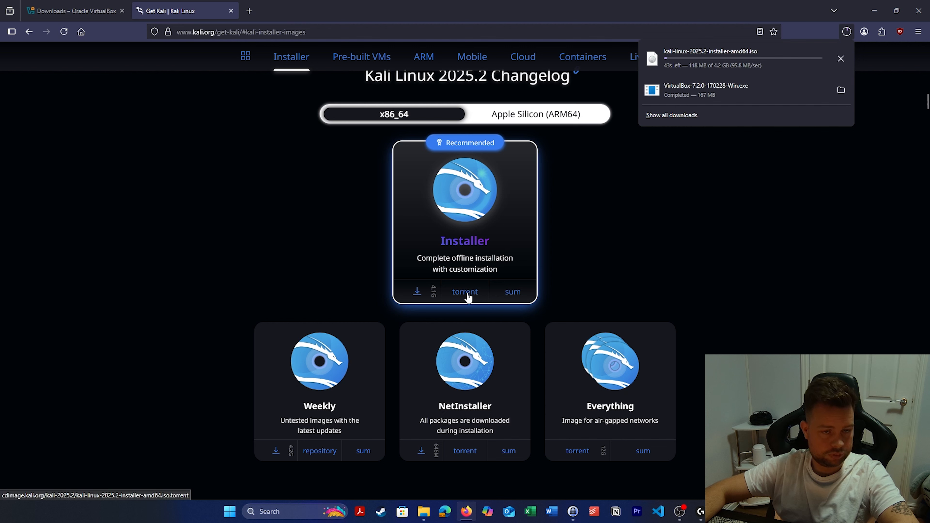
left_click(735, 251)
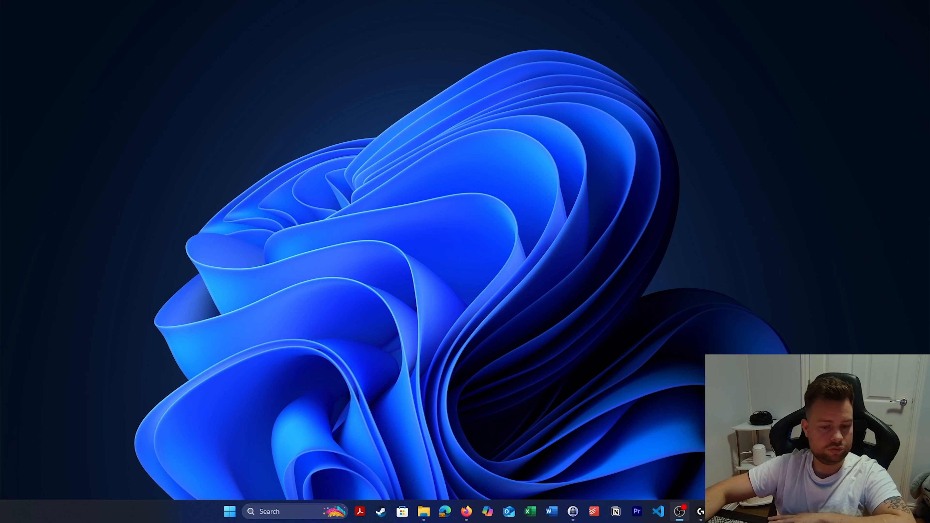
Run the VirtualBox installer from Downloads, accept the licence and keep the default features.
left_click(423, 512)
double_click(374, 194)
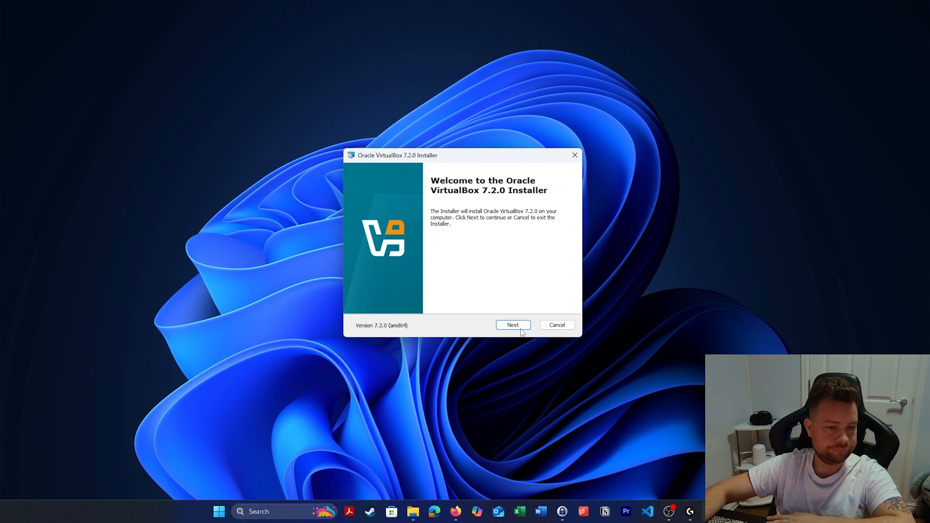
left_click(510, 322)
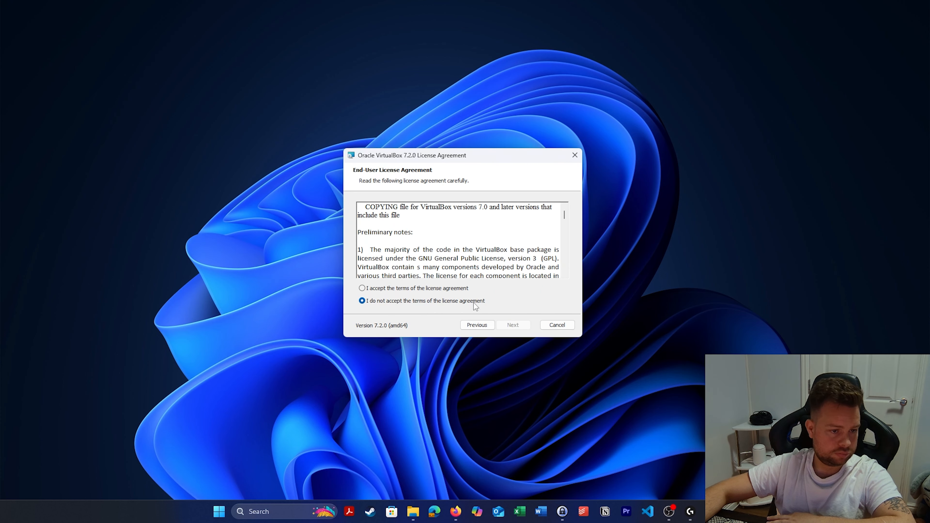
left_click(393, 289)
left_click(520, 325)
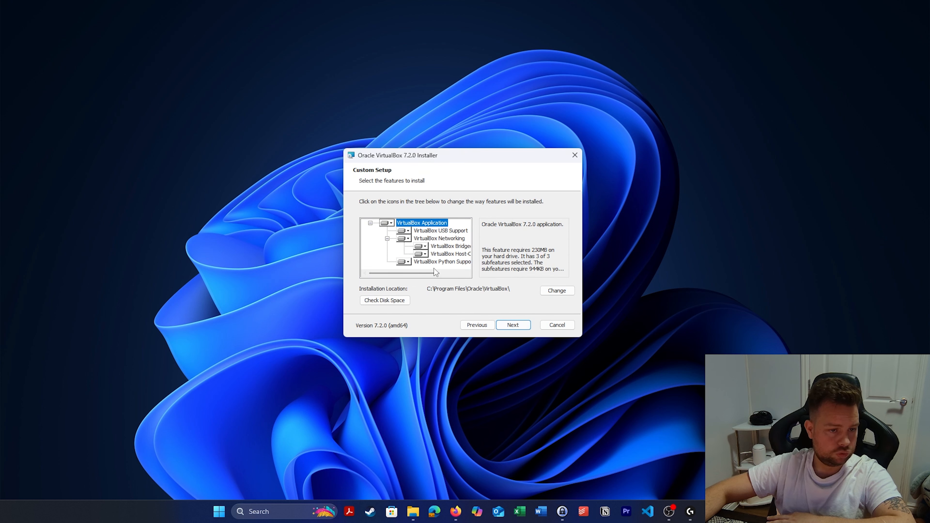
left_click(522, 327)
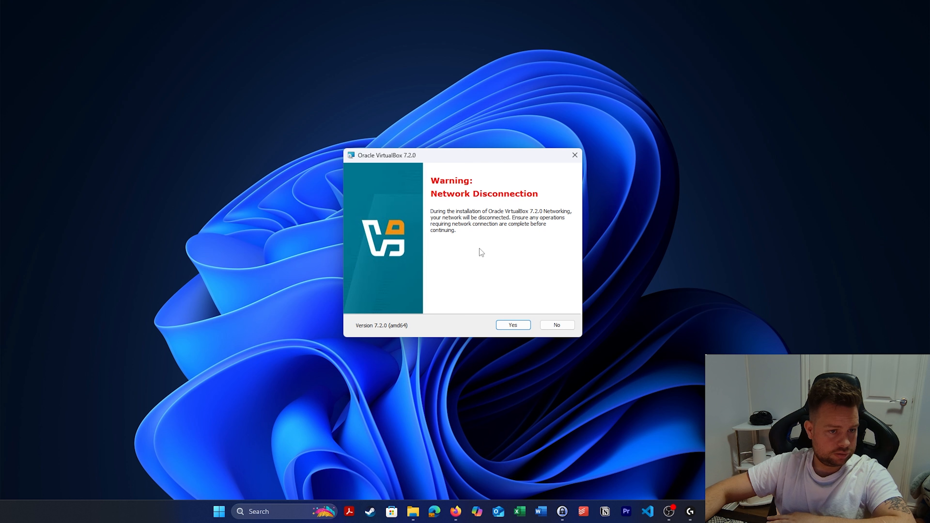
Accept the network and dependency warnings, install VirtualBox, and finish to launch the Manager.
left_click(524, 328)
left_click(523, 328)
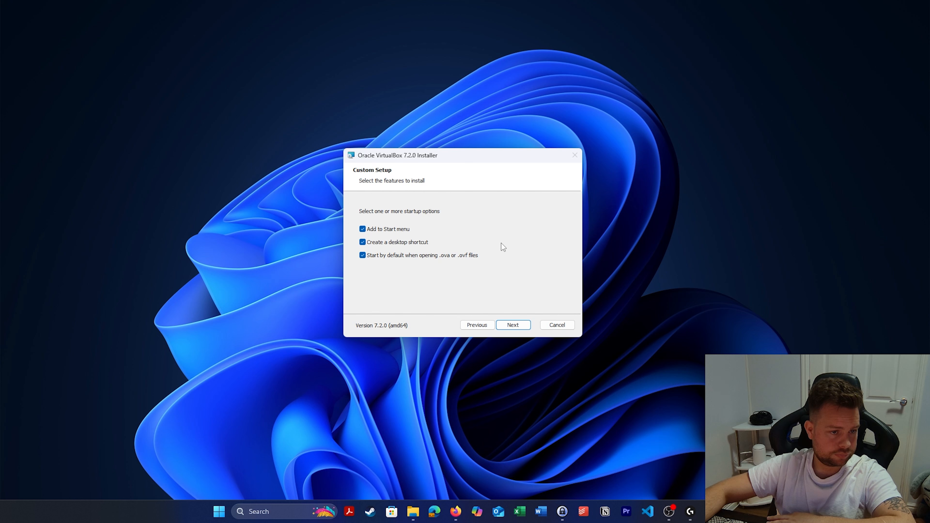
left_click(527, 326)
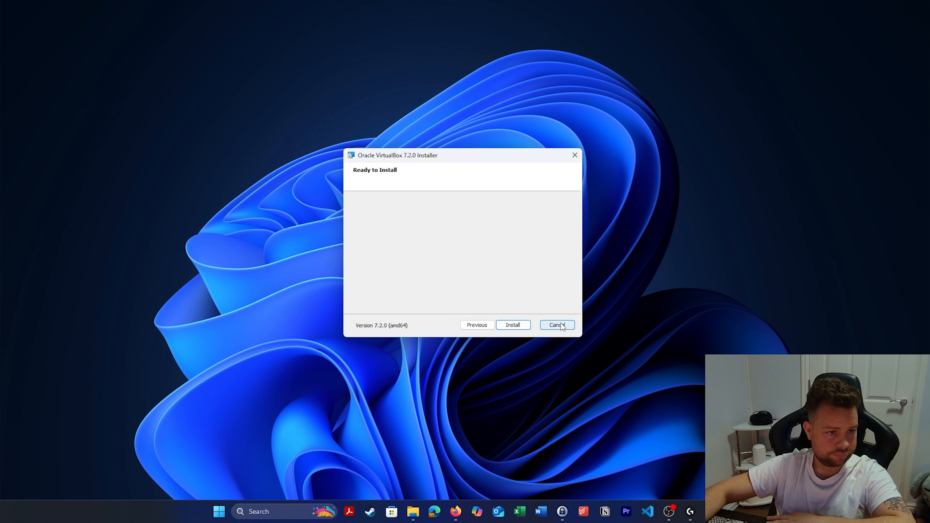
left_click(529, 326)
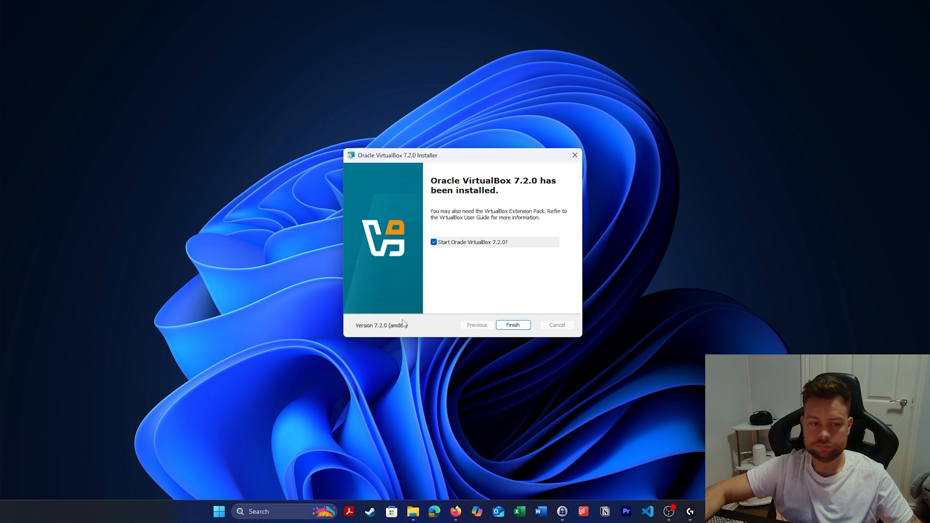
left_click(513, 325)
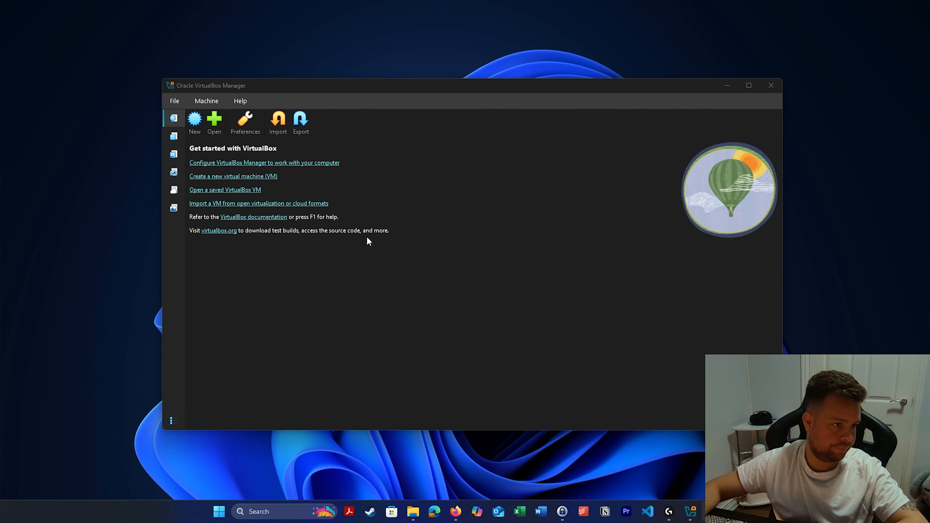
Create a new VM named Kali using kali-linux-2025.2-installer-amd64.iso from Downloads.
left_click(199, 122)
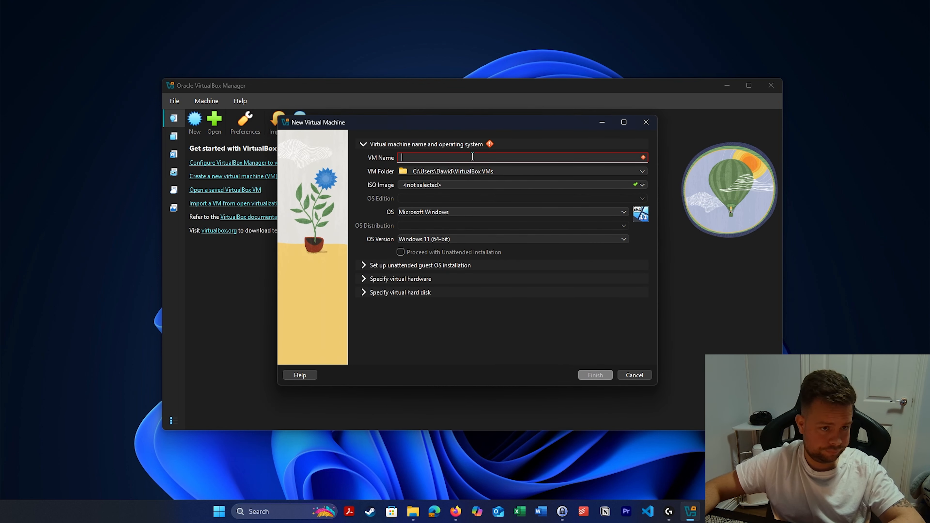
type("Kali")
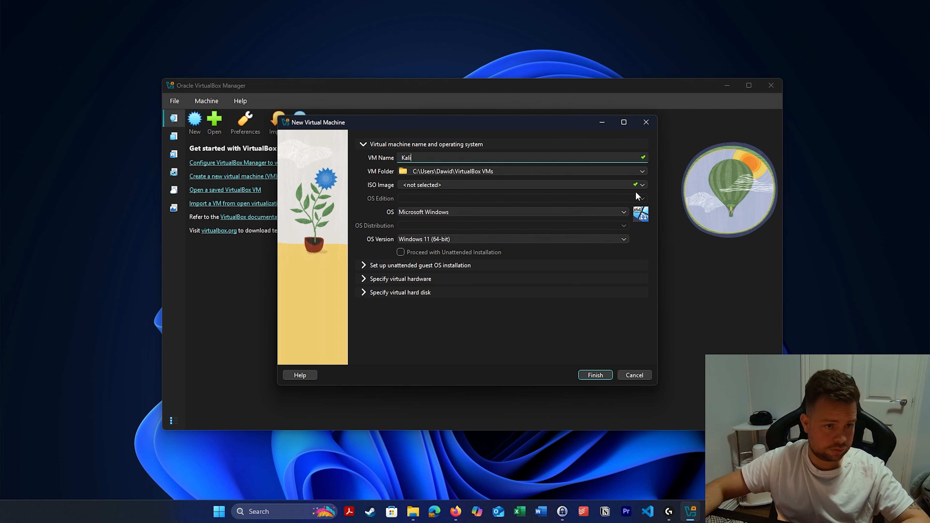
left_click(642, 185)
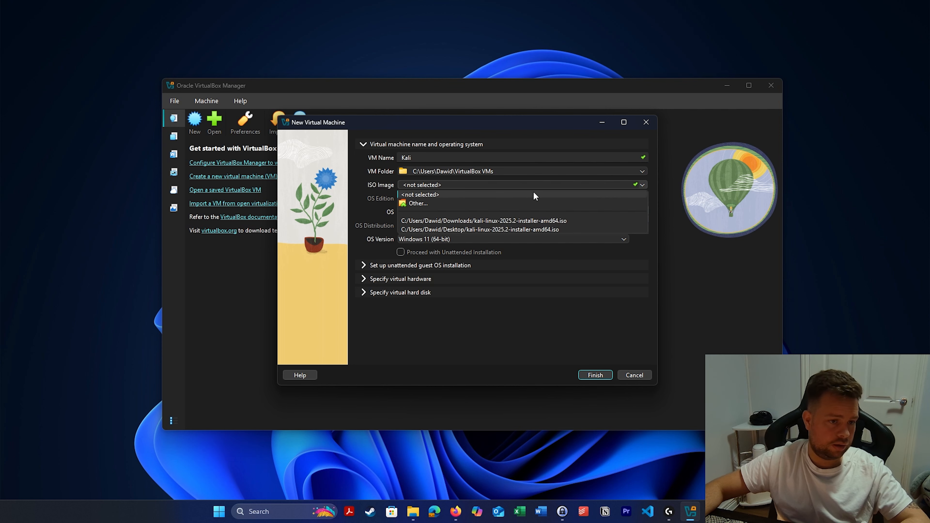
left_click(417, 205)
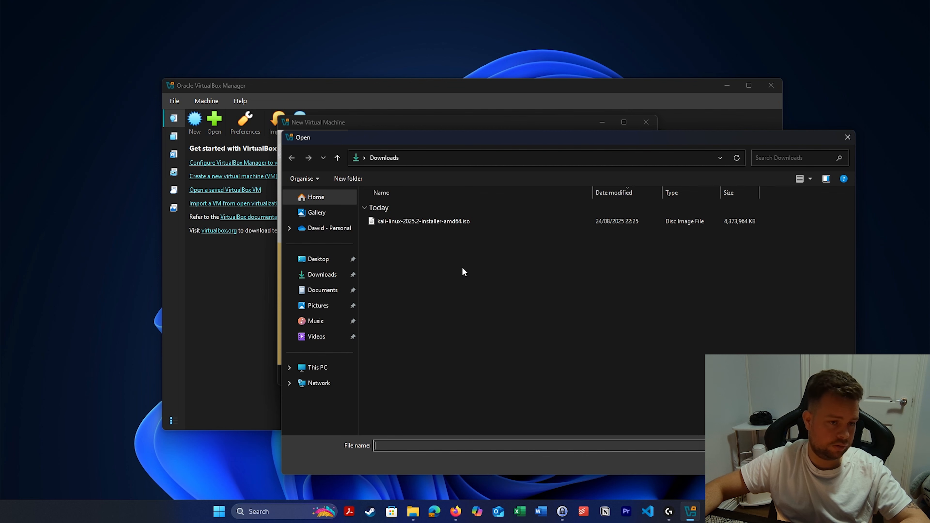
double_click(455, 222)
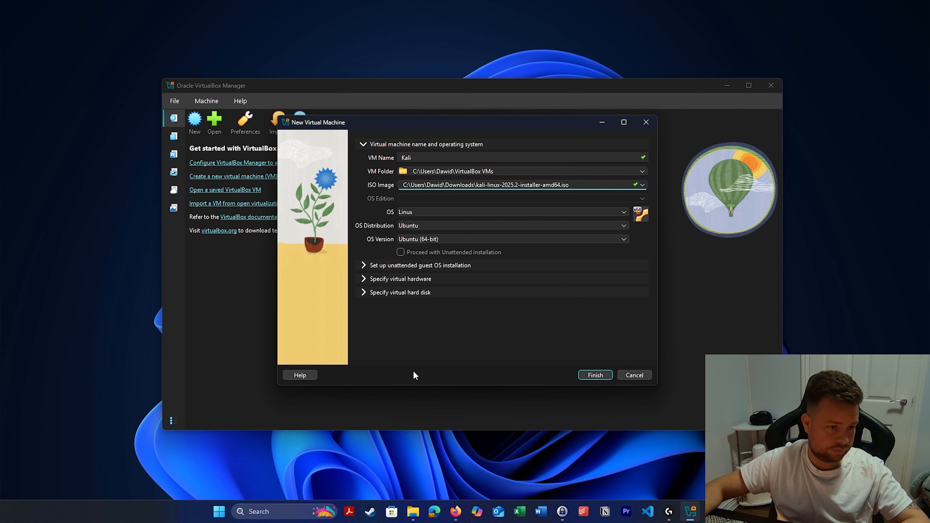
Give the Kali VM 4096 MB base memory and 2 CPUs.
left_click(363, 278)
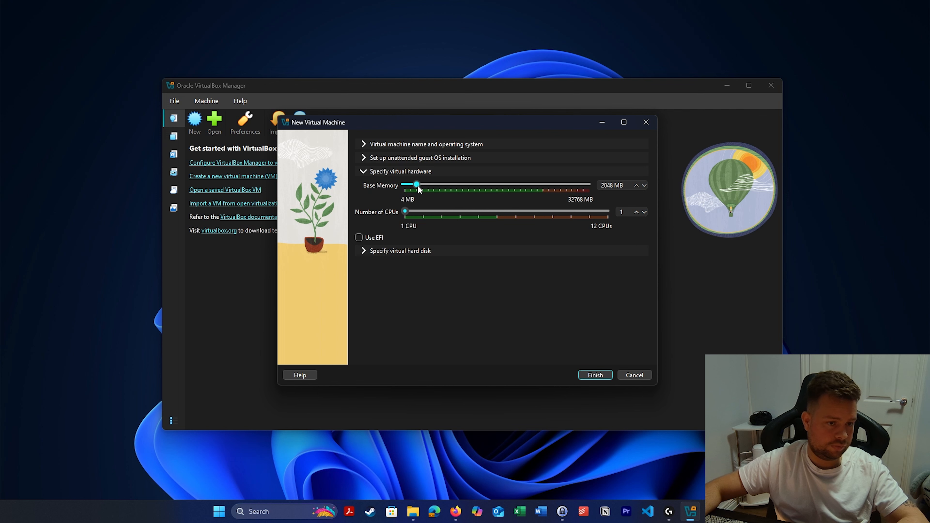
left_click_drag(419, 188, 422, 190)
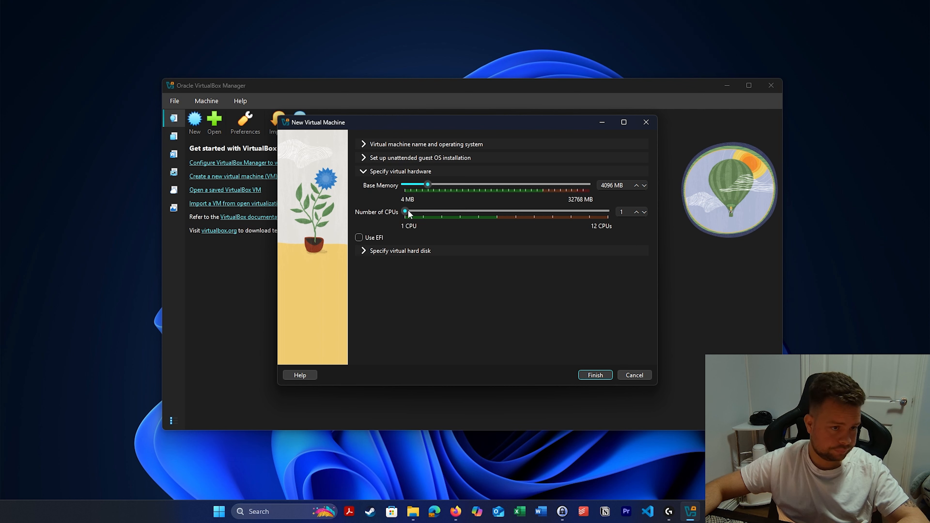
left_click_drag(409, 211, 416, 213)
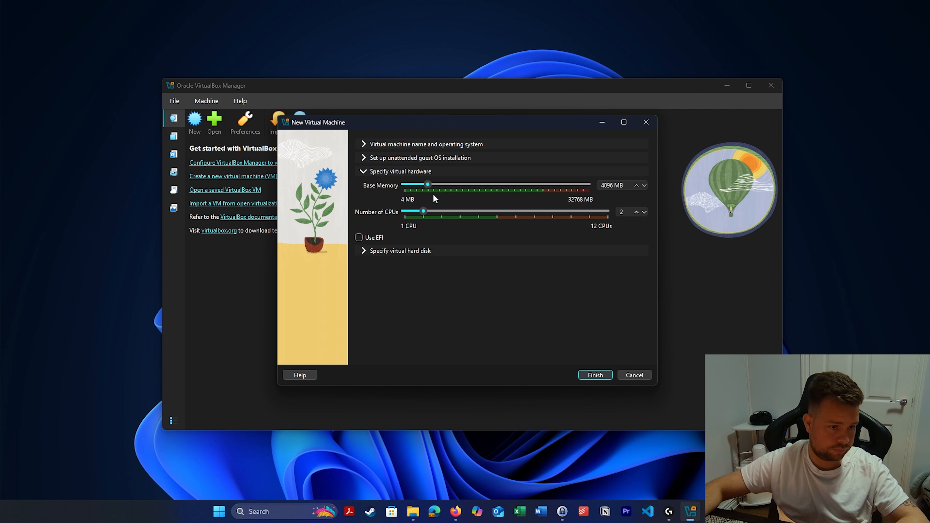
Create the Kali VM with its 25 GB virtual disk and start it.
left_click(364, 252)
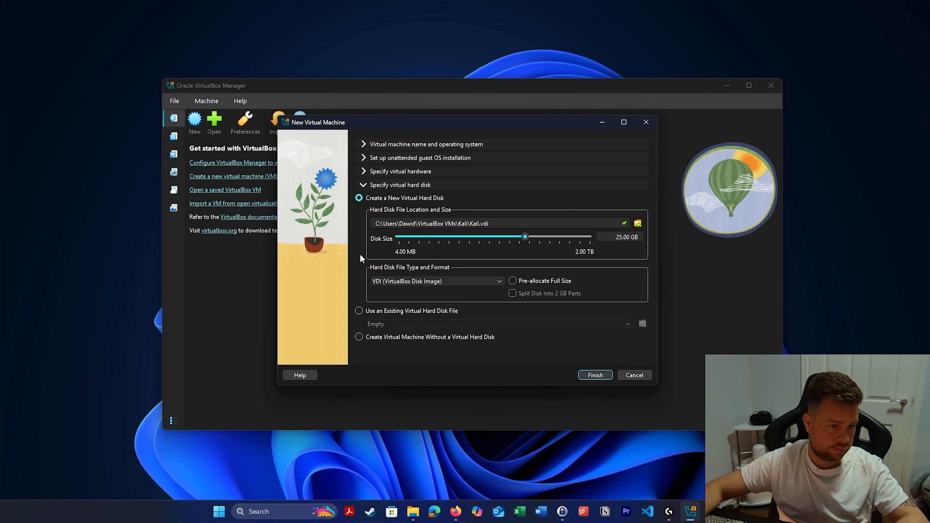
left_click(594, 375)
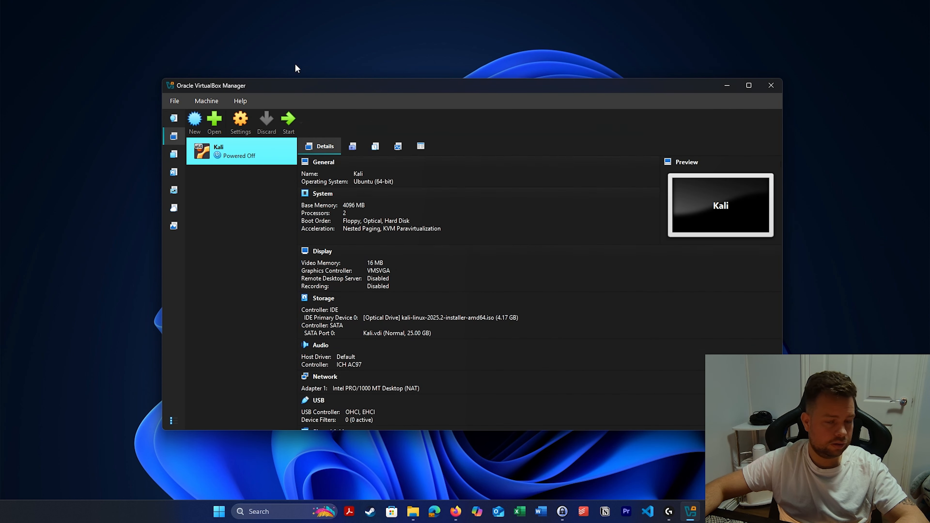
left_click(288, 120)
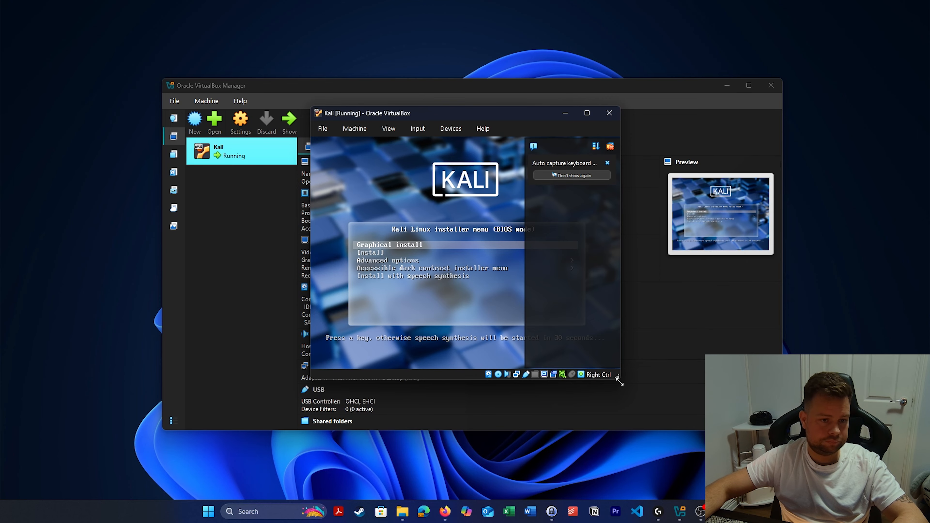
Move the VM window aside, minimise the Manager, and start Graphical install.
left_click_drag(664, 117, 546, 71)
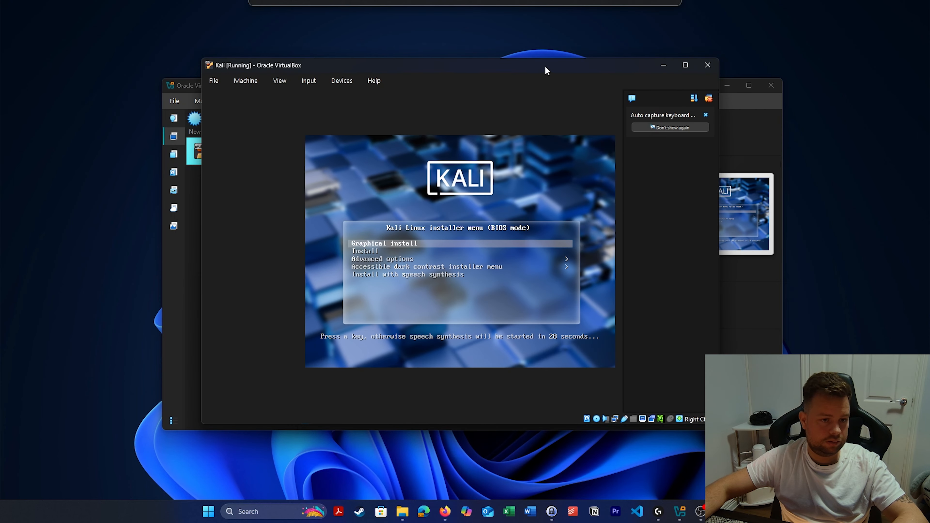
left_click(731, 85)
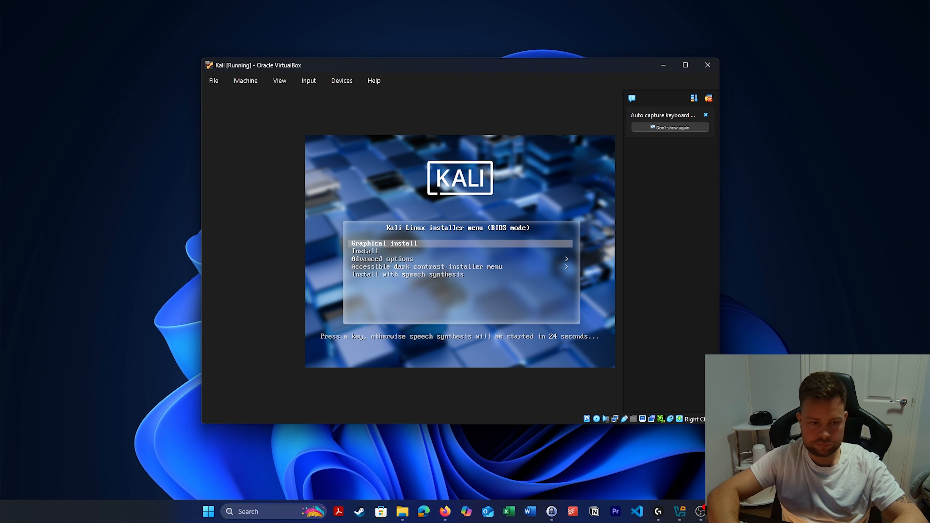
key("Return")
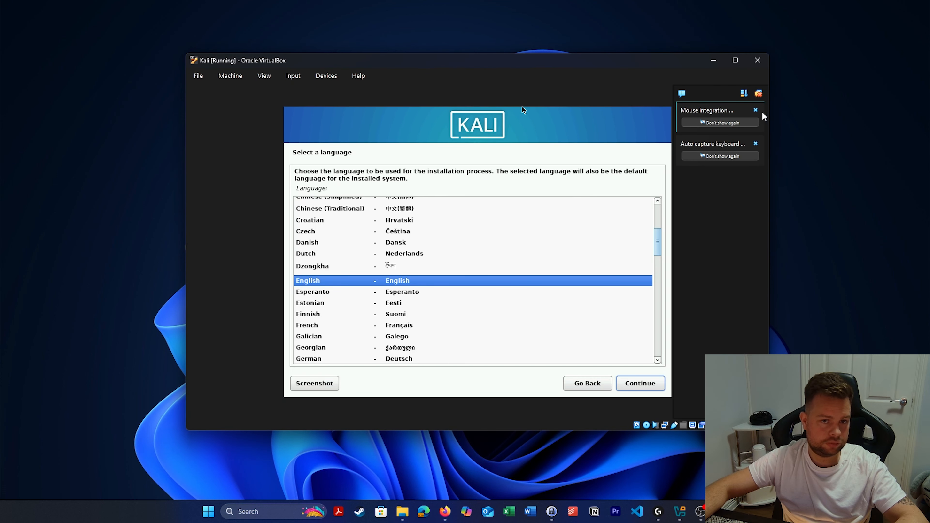
left_click(756, 110)
left_click(756, 110)
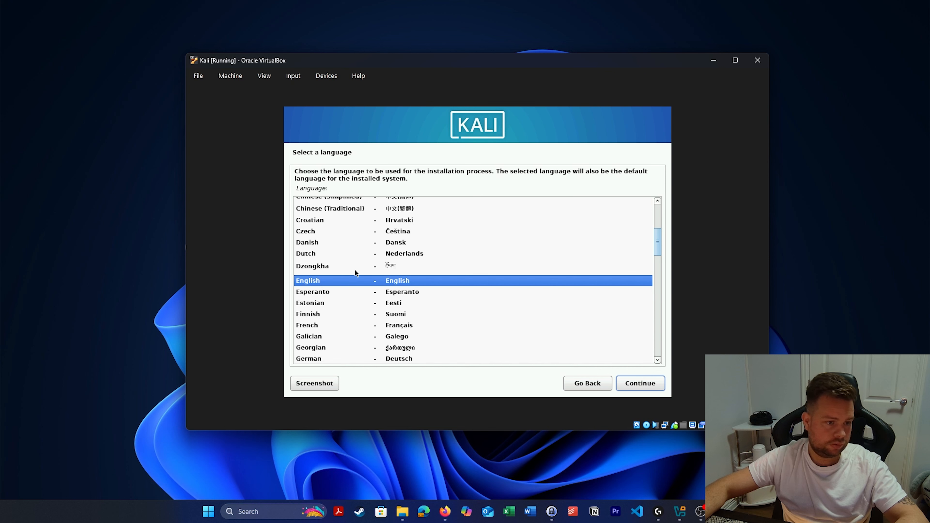
Choose English language, United Kingdom location and British English keyboard layout.
left_click(640, 383)
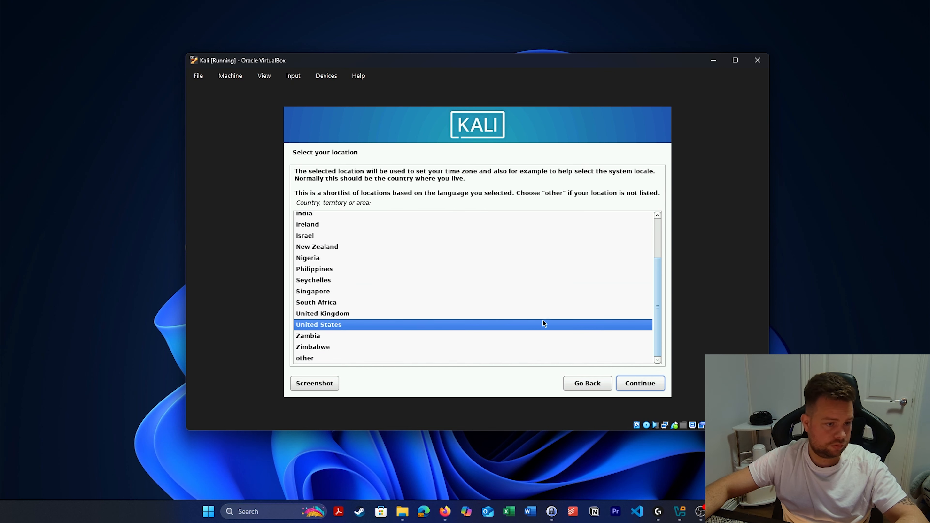
left_click(385, 316)
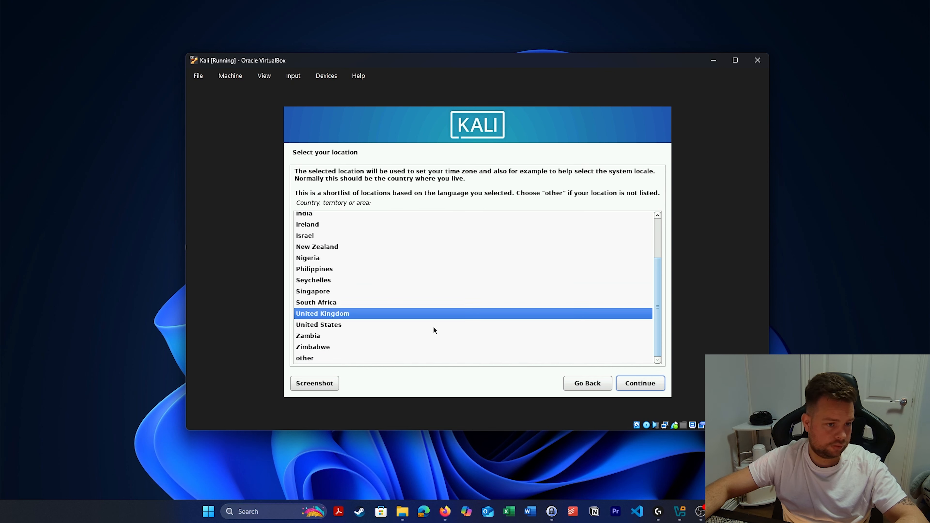
left_click(643, 387)
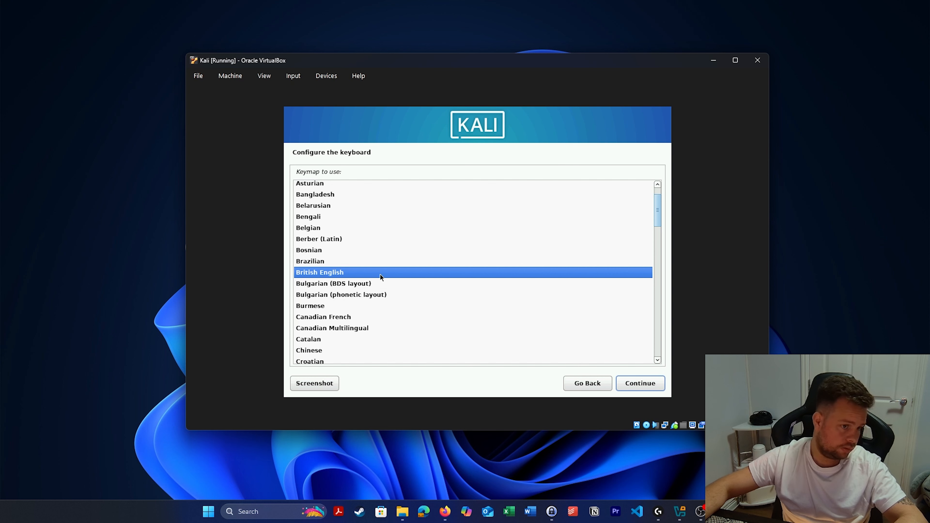
left_click(650, 381)
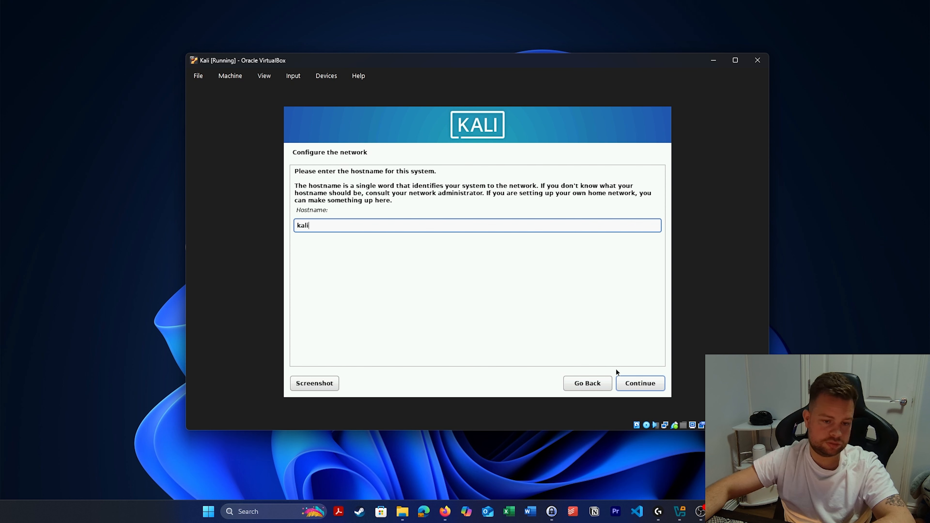
Keep hostname kali, leave the domain empty, and enter the user's full name, username and password.
left_click(641, 383)
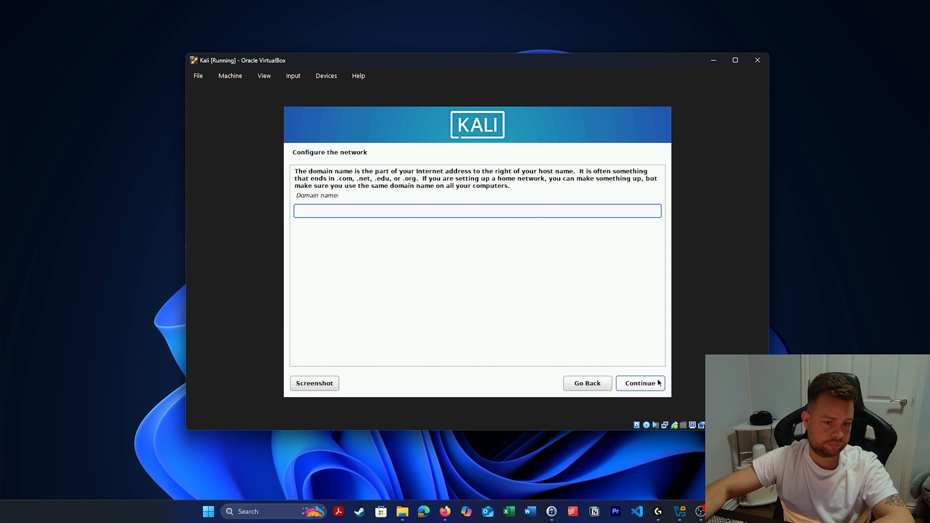
left_click(643, 383)
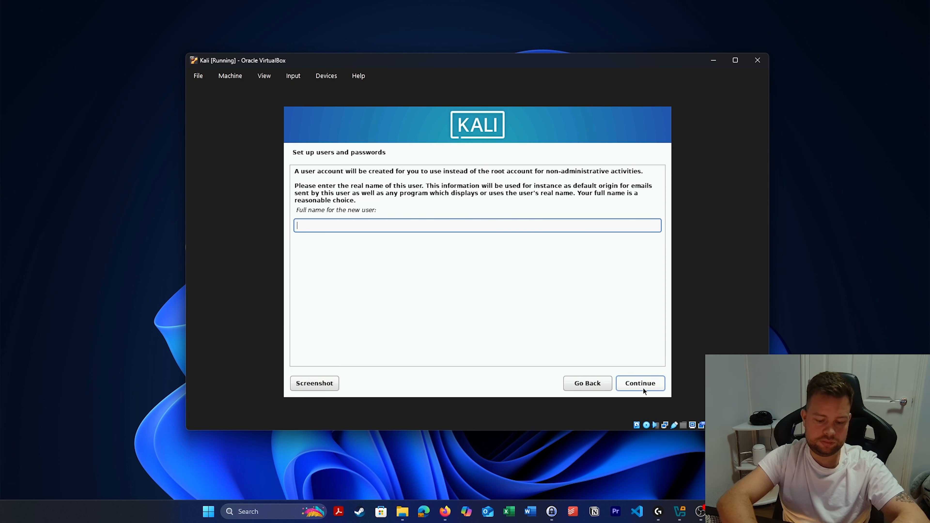
type("awid")
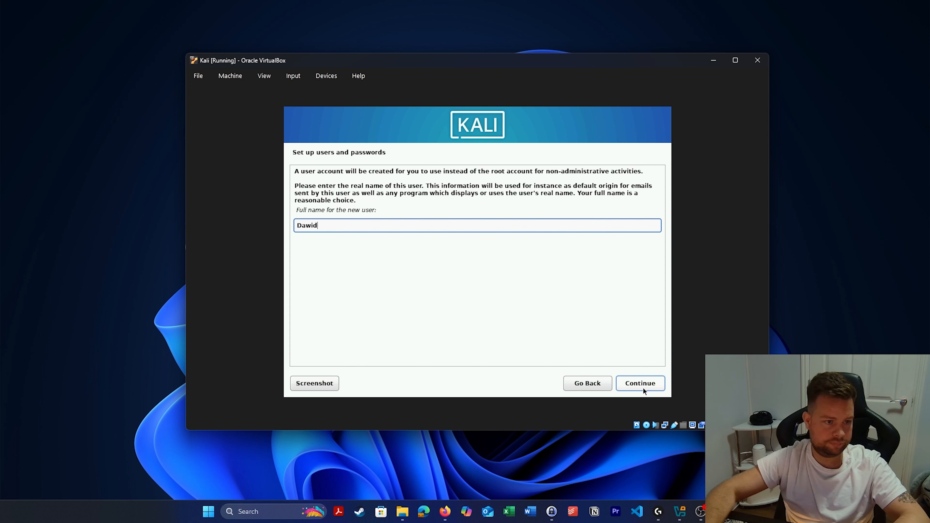
left_click(644, 383)
left_click(645, 382)
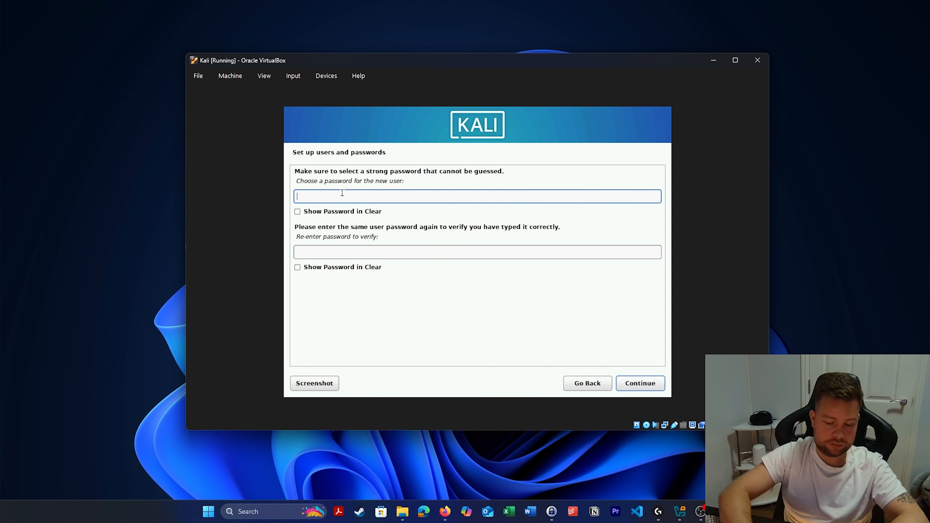
type("kali")
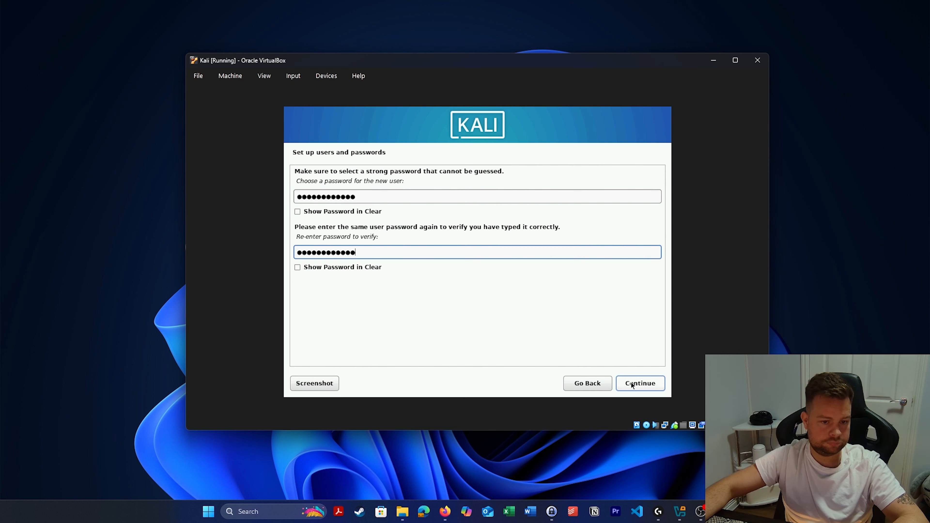
left_click(631, 381)
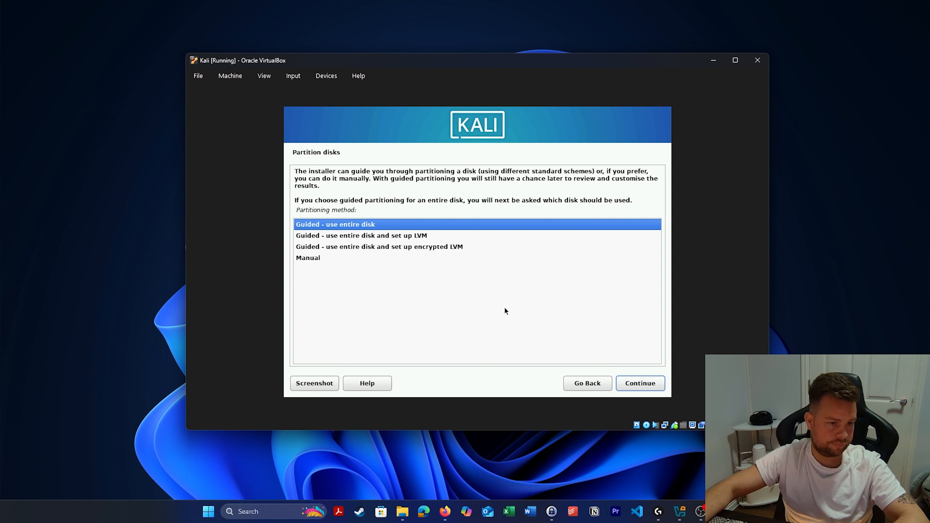
Guided-partition the entire 26.8 GB disk with all files in one partition and write changes.
left_click(643, 383)
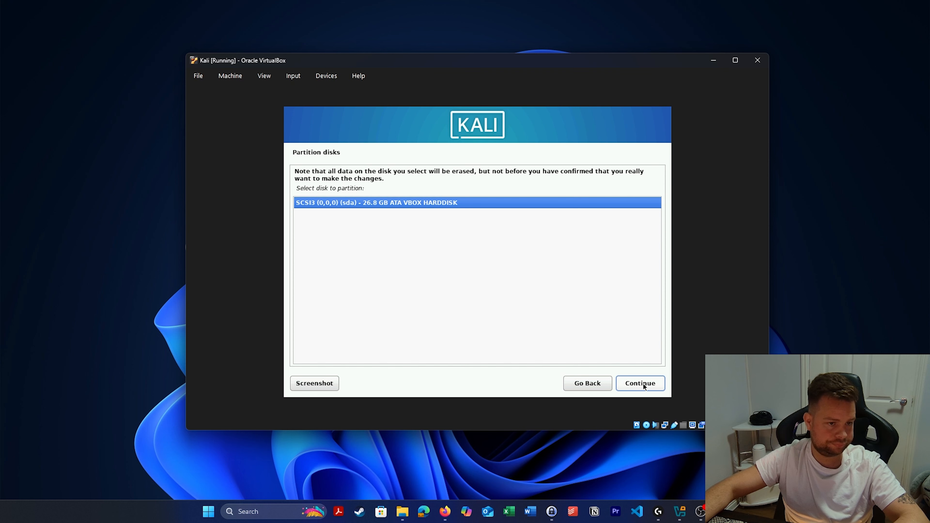
left_click(643, 383)
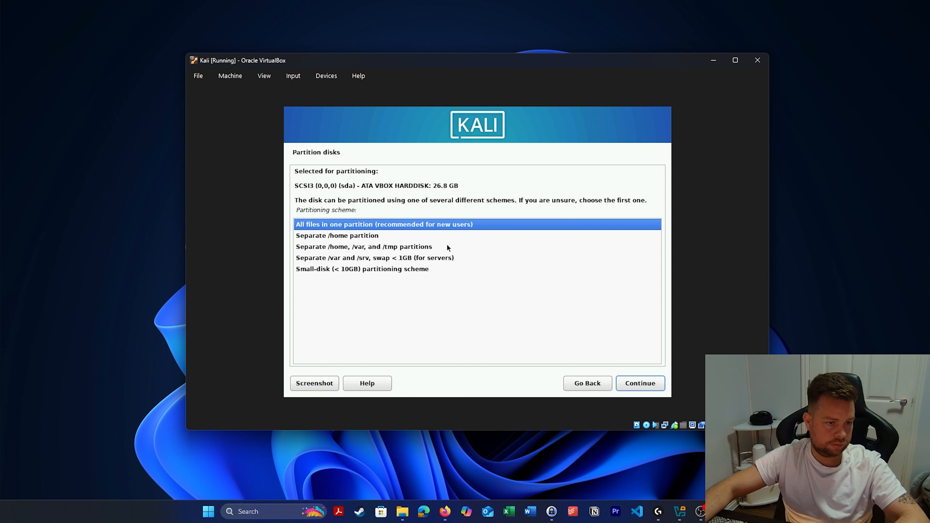
left_click(655, 388)
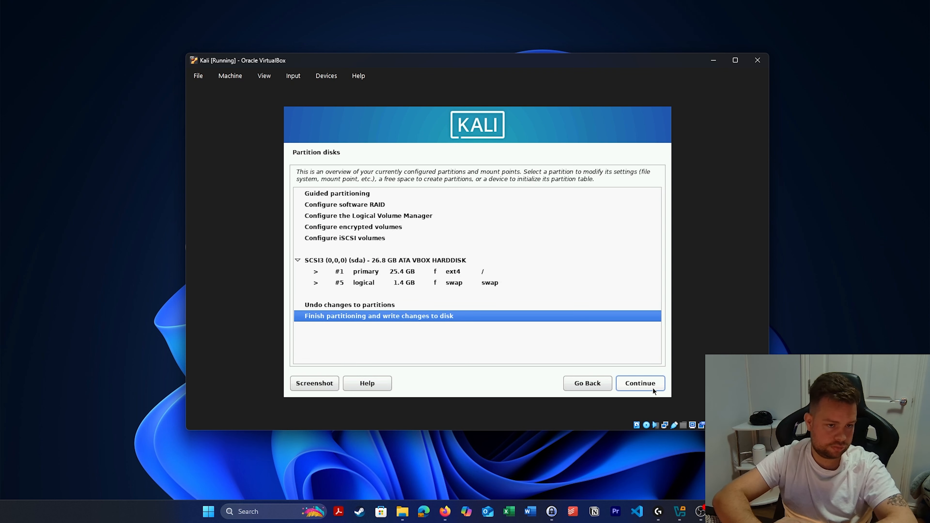
left_click(652, 387)
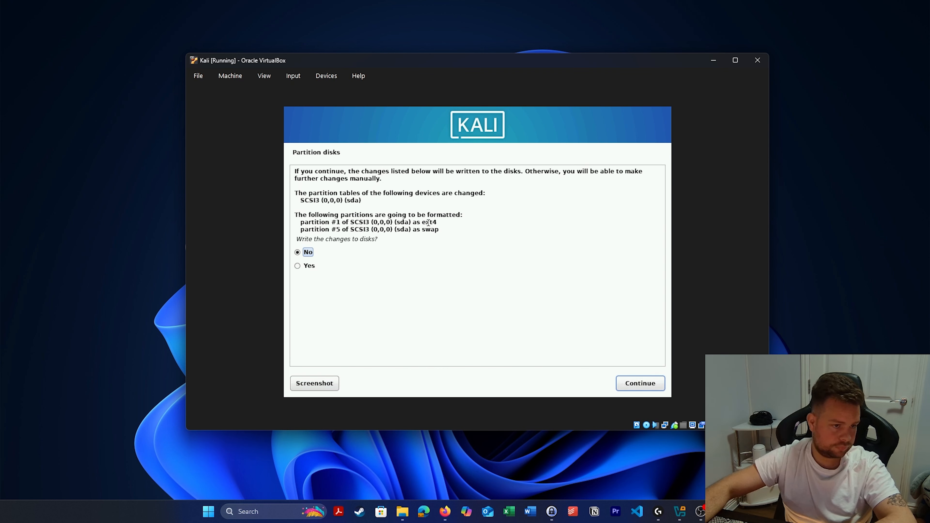
left_click(297, 265)
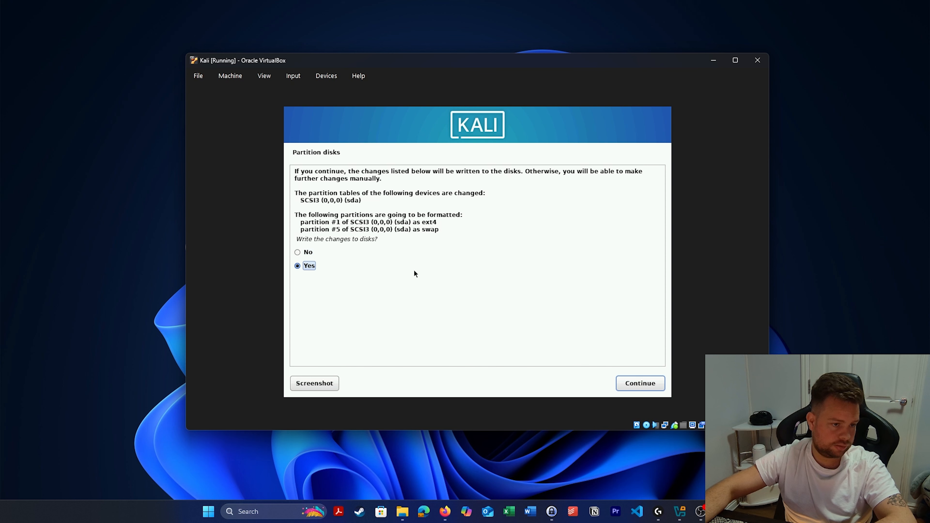
left_click(655, 386)
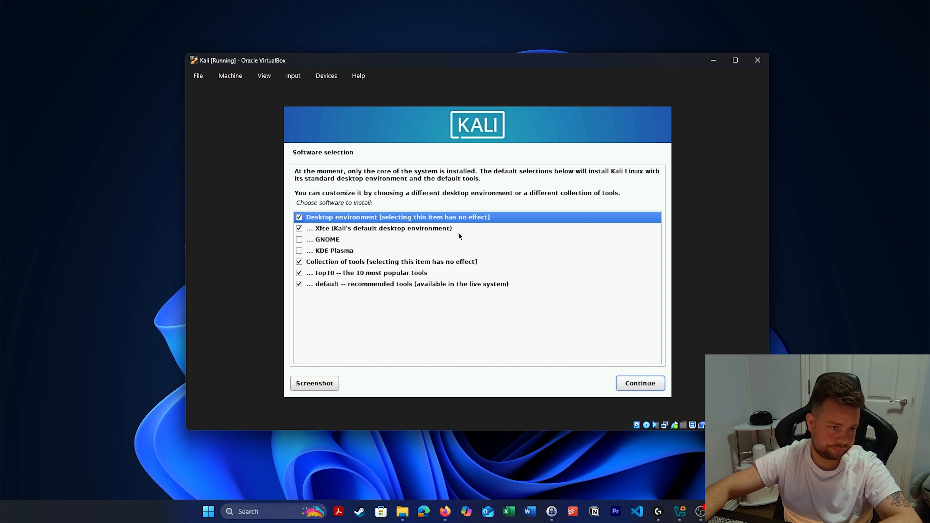
Install the default Xfce desktop and tools, put GRUB on /dev/sda, and finish installation.
left_click(651, 384)
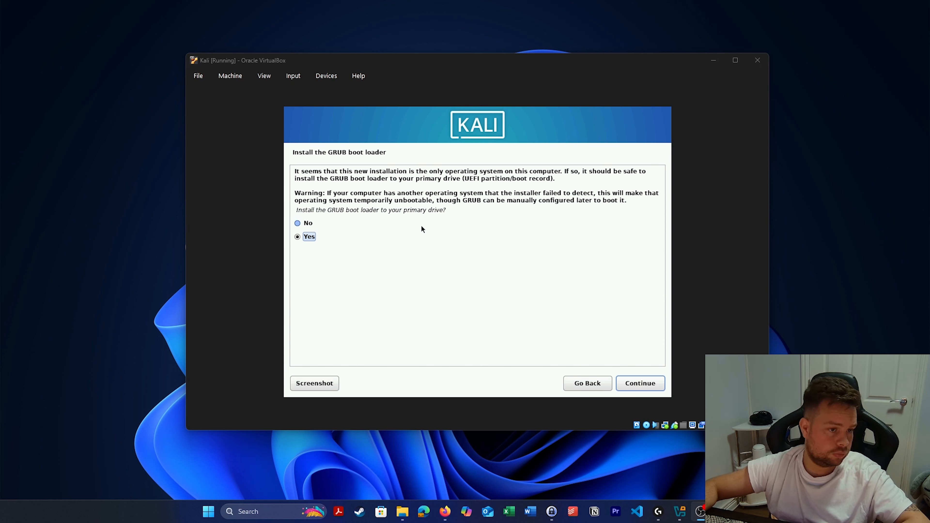
left_click(645, 384)
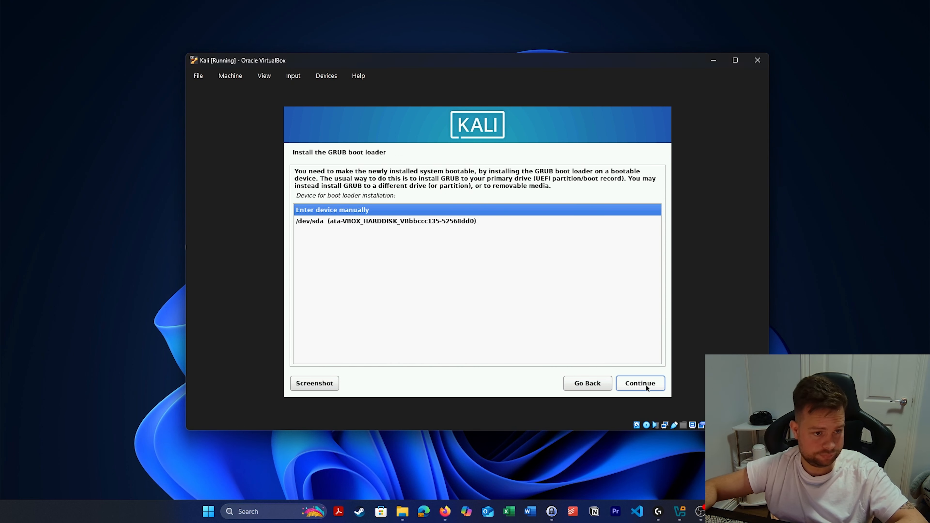
left_click(381, 221)
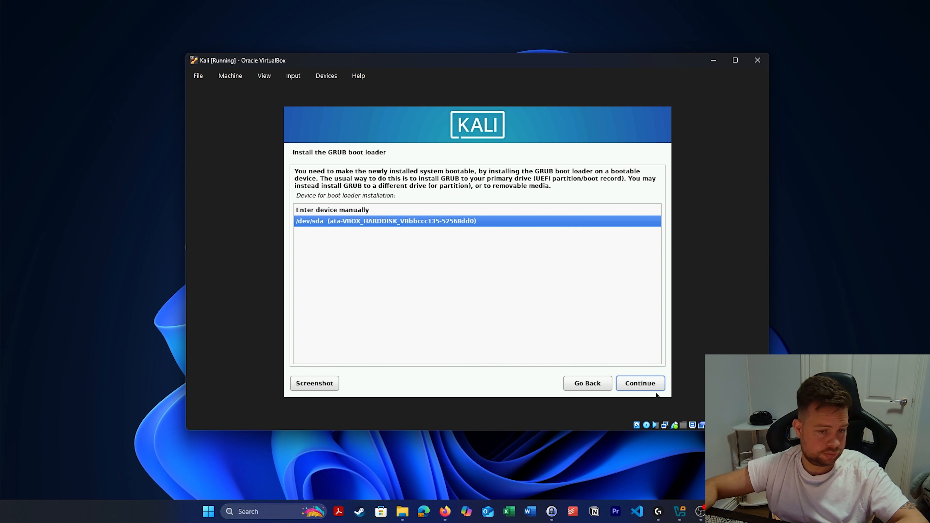
left_click(655, 383)
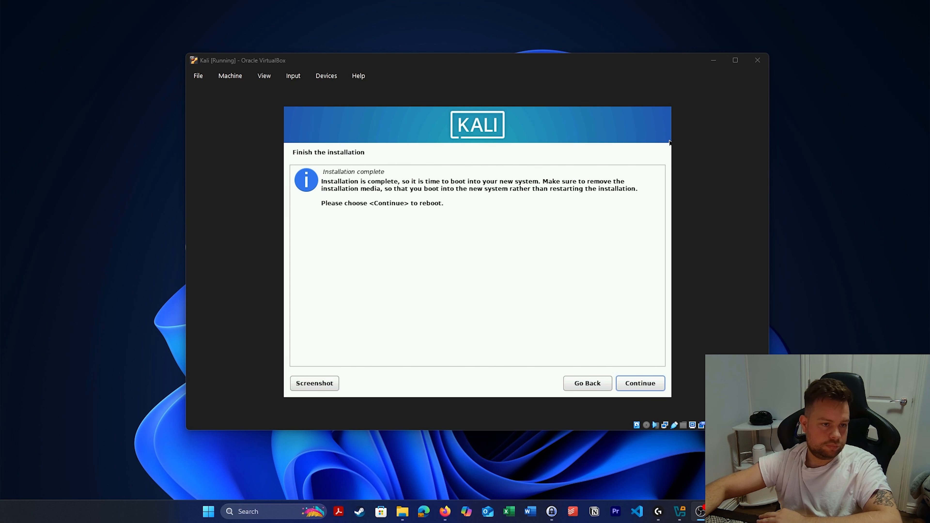
left_click(656, 385)
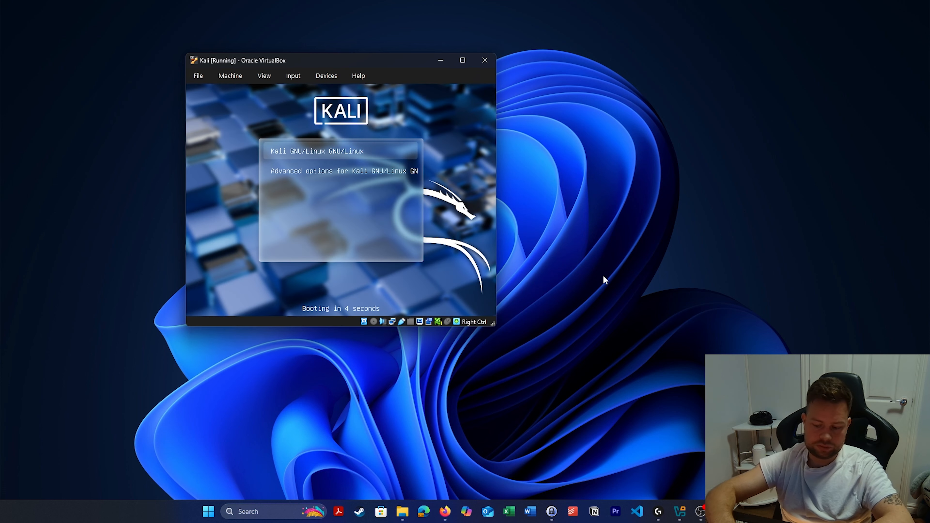
Boot Kali from GRUB, log in with the user's username and password, and open a terminal.
key("Return")
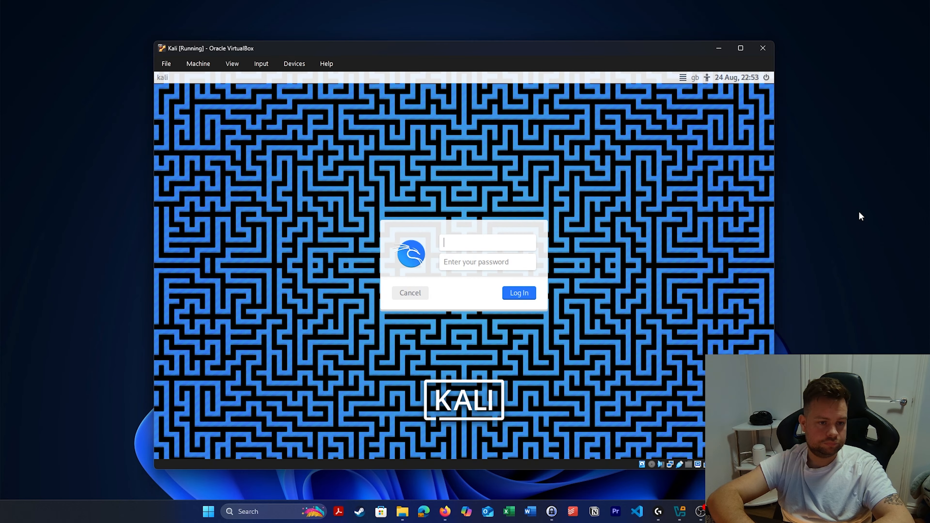
type("dawid")
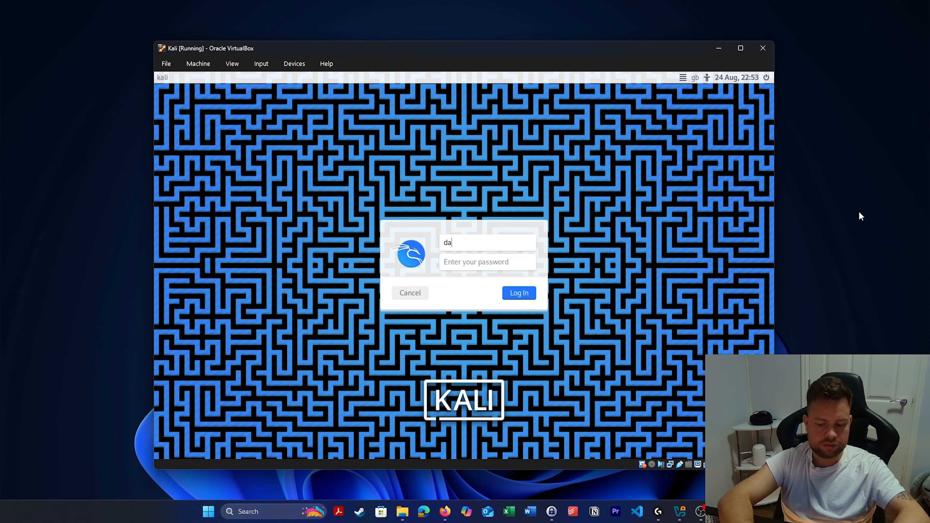
key("Tab")
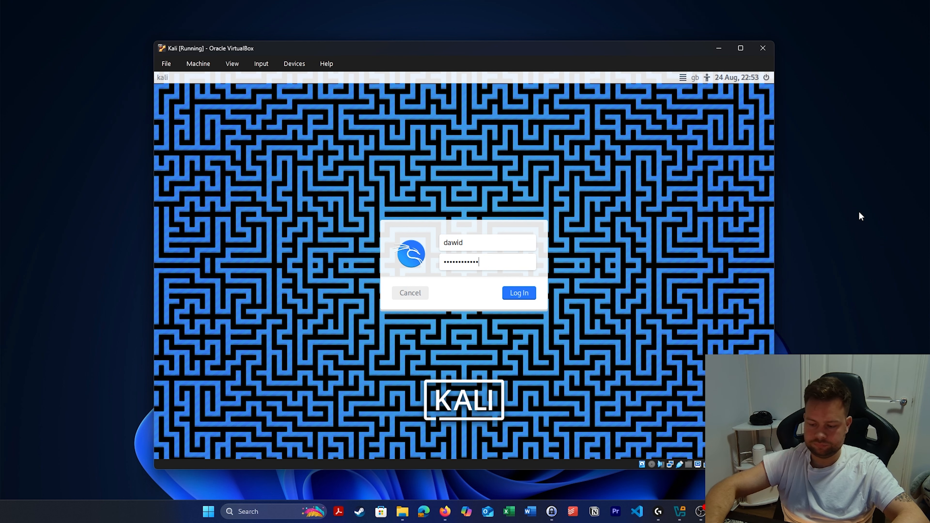
key("Return")
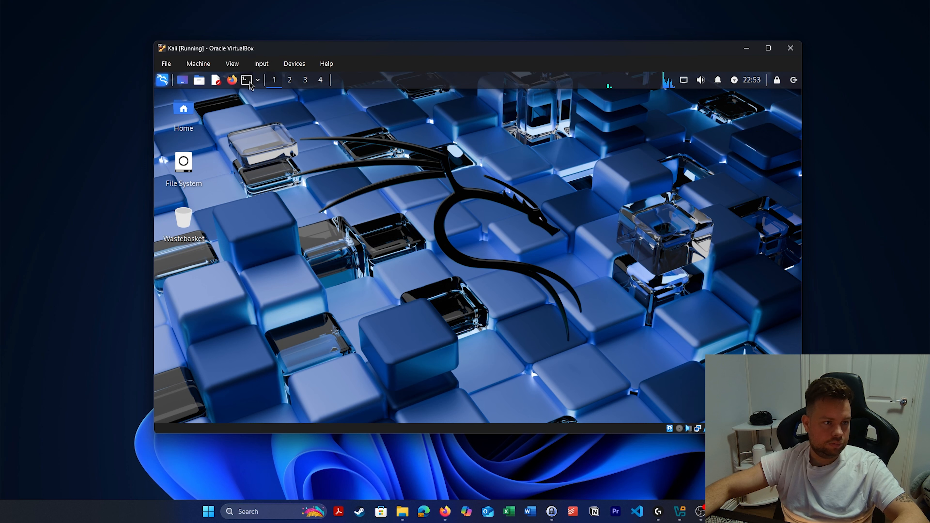
key("ctrl+alt+t")
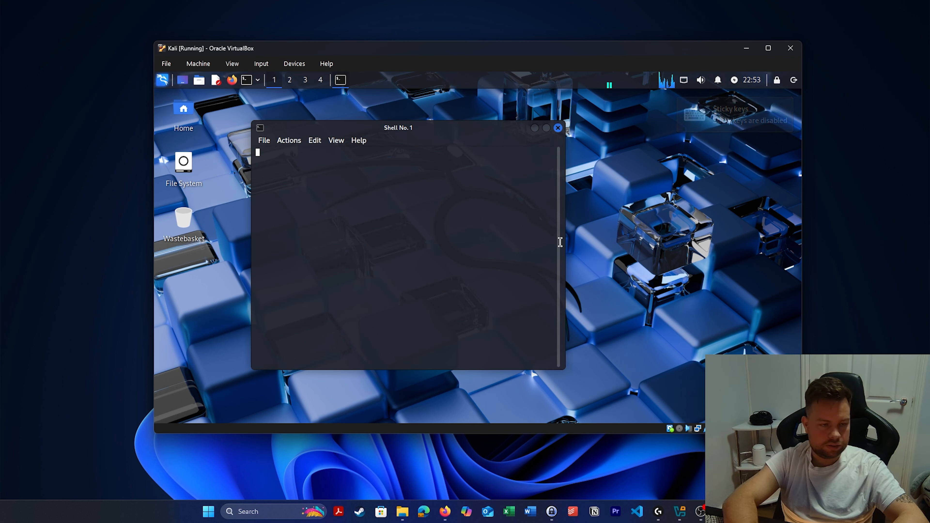